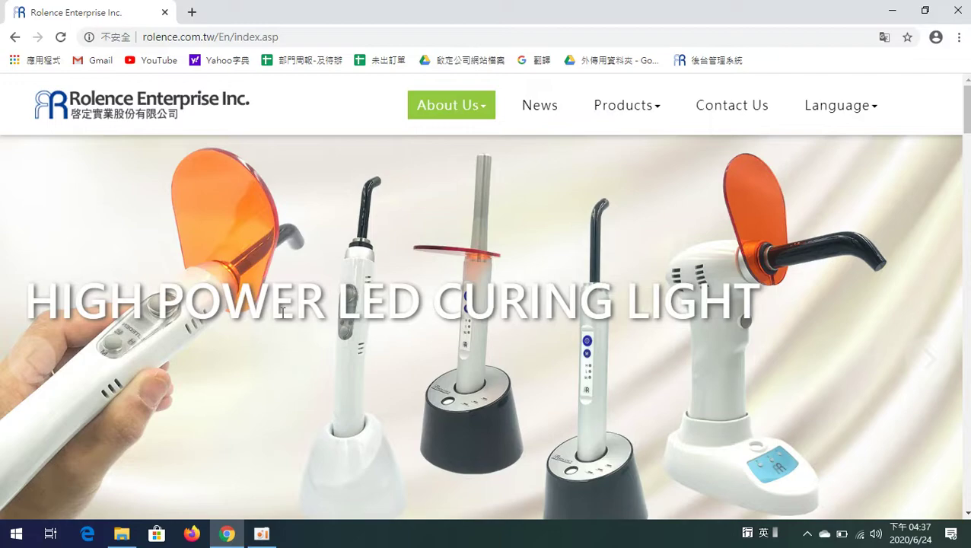
- Minimize the Chrome window showing the Rolence Enterprise homepage
left_click(892, 9)
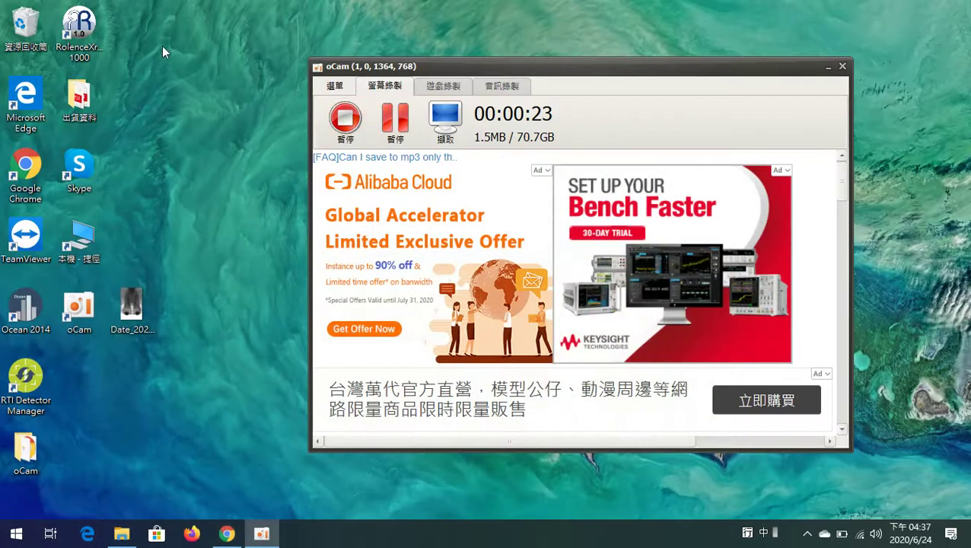
- Start the RolenceXray 1000 program from its desktop shortcut
left_click(96, 38)
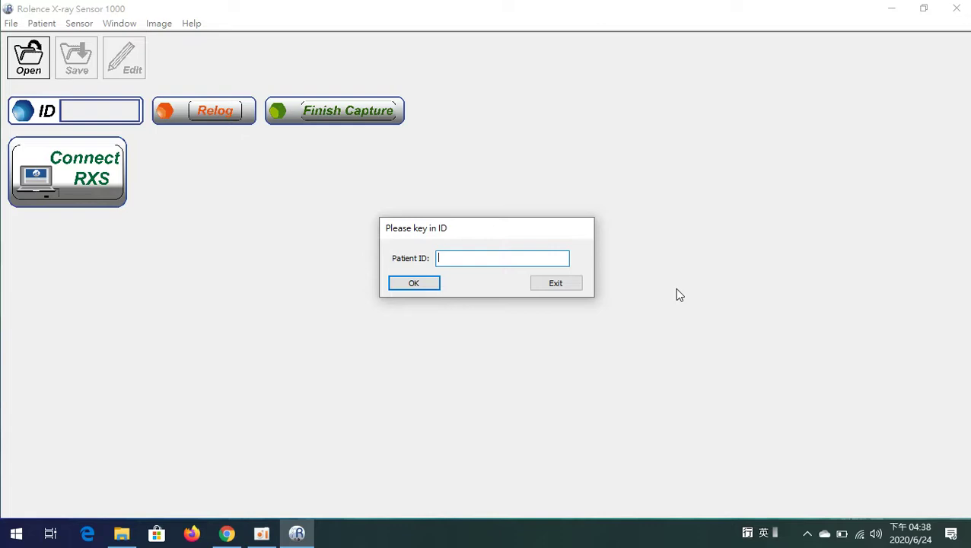
- Enter the patient ID in the Patient ID dialog and confirm the notice
type("ppp")
left_click(425, 282)
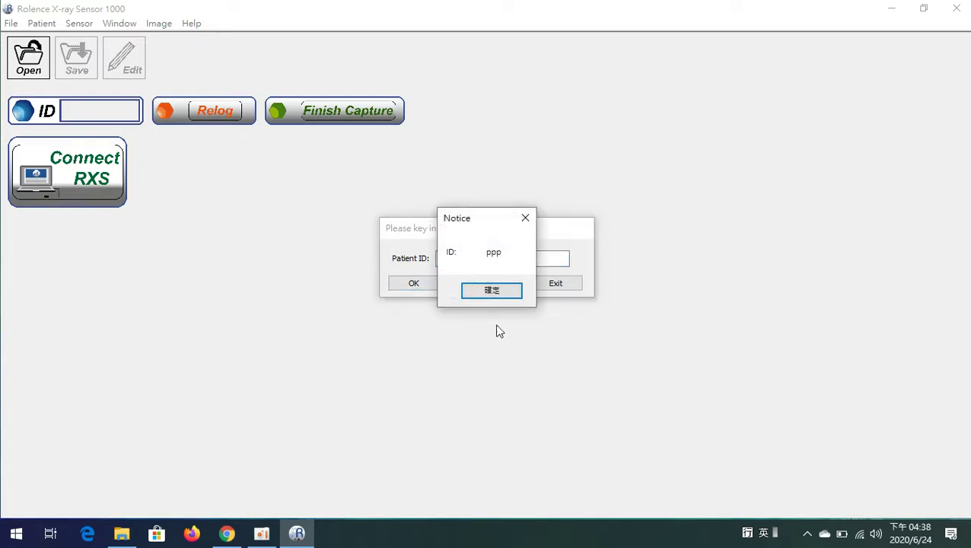
left_click(517, 289)
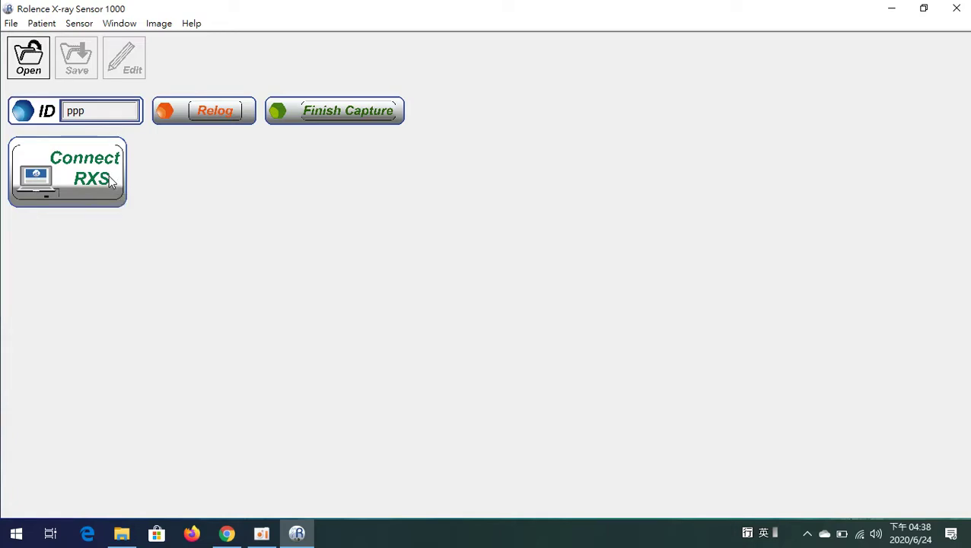
- Connect the RXS sensor and acknowledge the connection notice
left_click(109, 175)
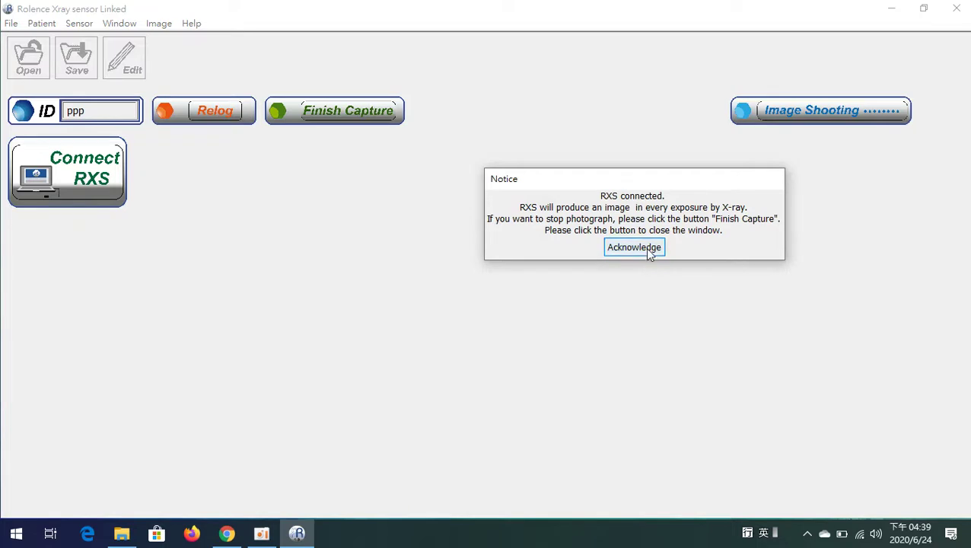
left_click(649, 249)
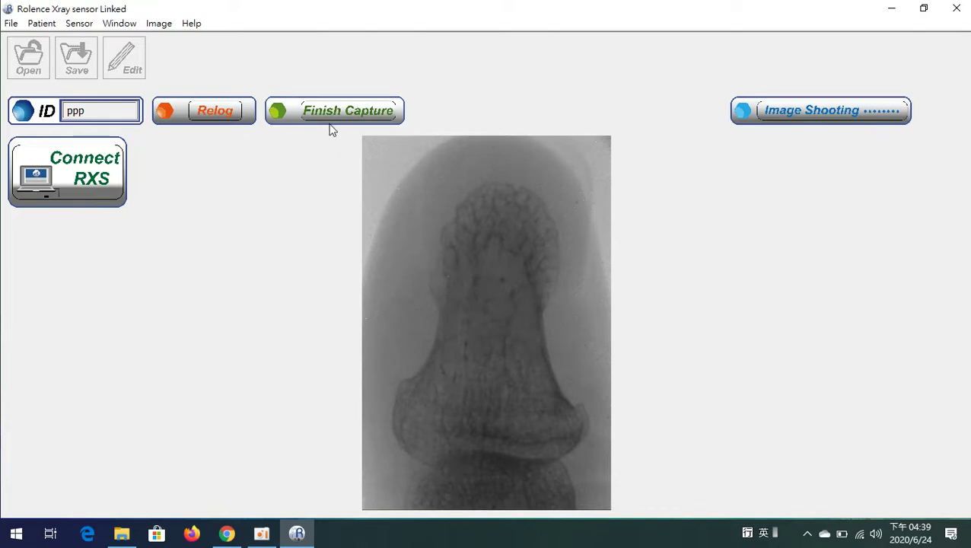
- Finish capturing, dismiss the reconnect notice, and open the patient's saved X-rays
left_click(373, 112)
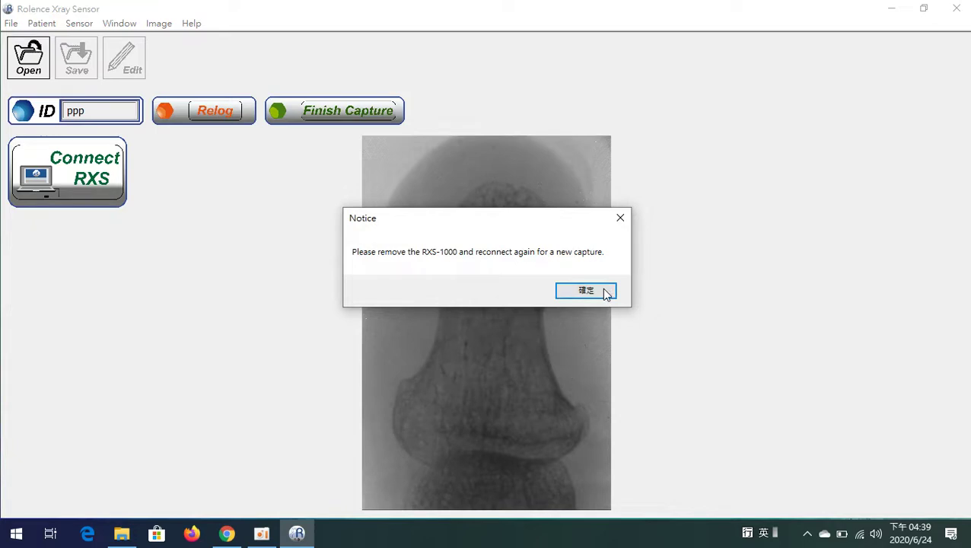
left_click(601, 290)
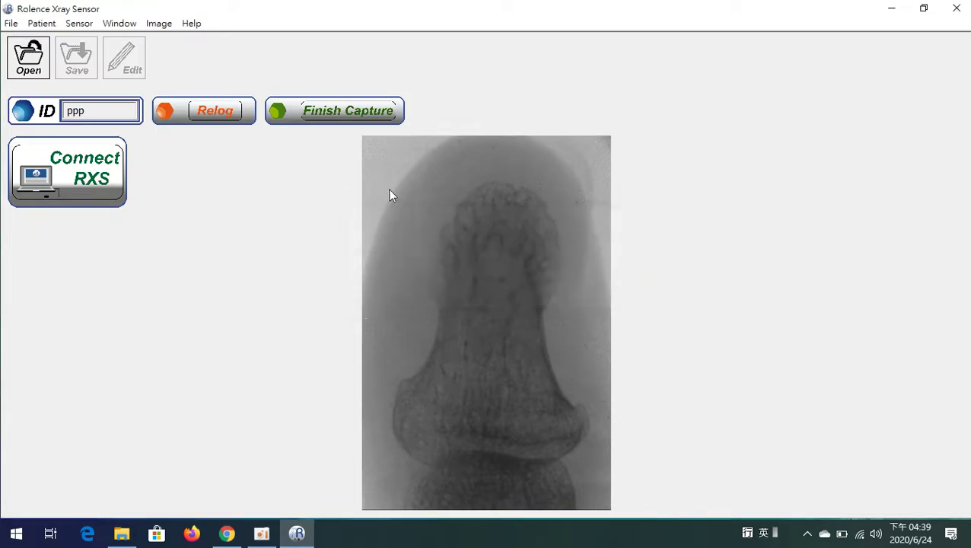
left_click(38, 73)
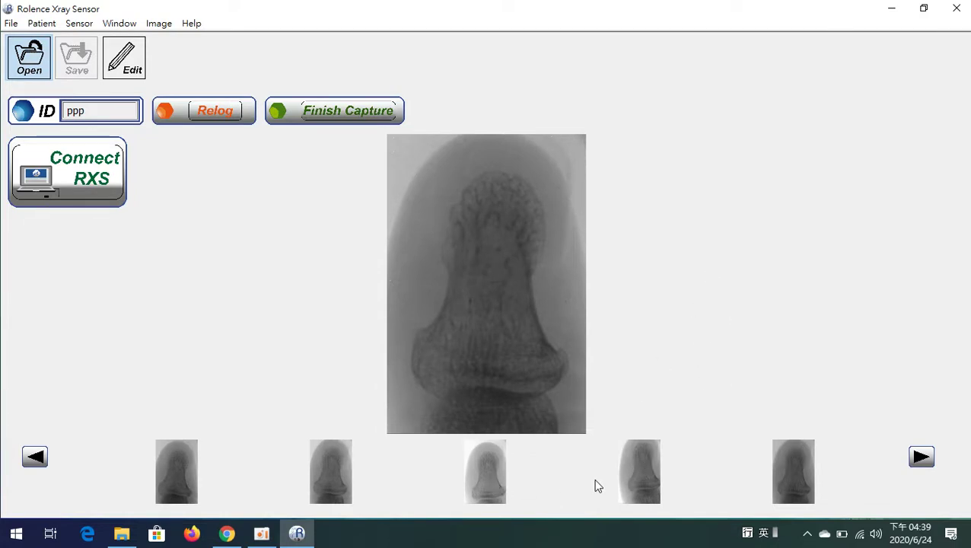
- Browse the thumbnails and show the fifth finger X-ray enlarged
left_click(627, 476)
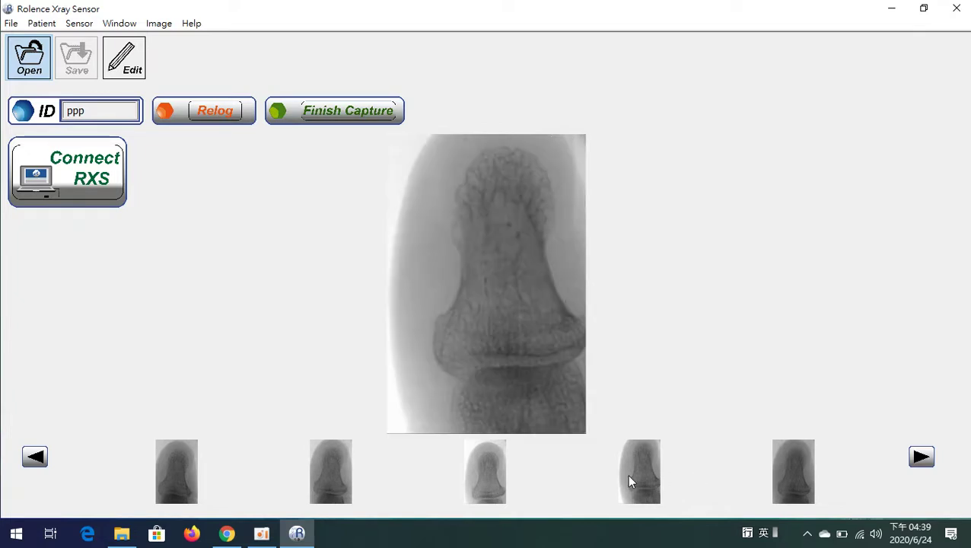
left_click(504, 481)
left_click(334, 477)
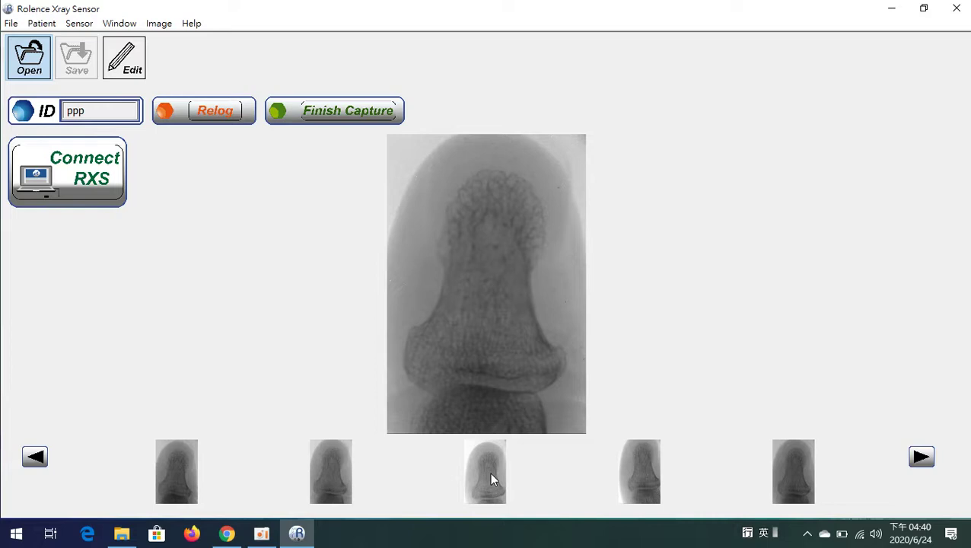
left_click(791, 467)
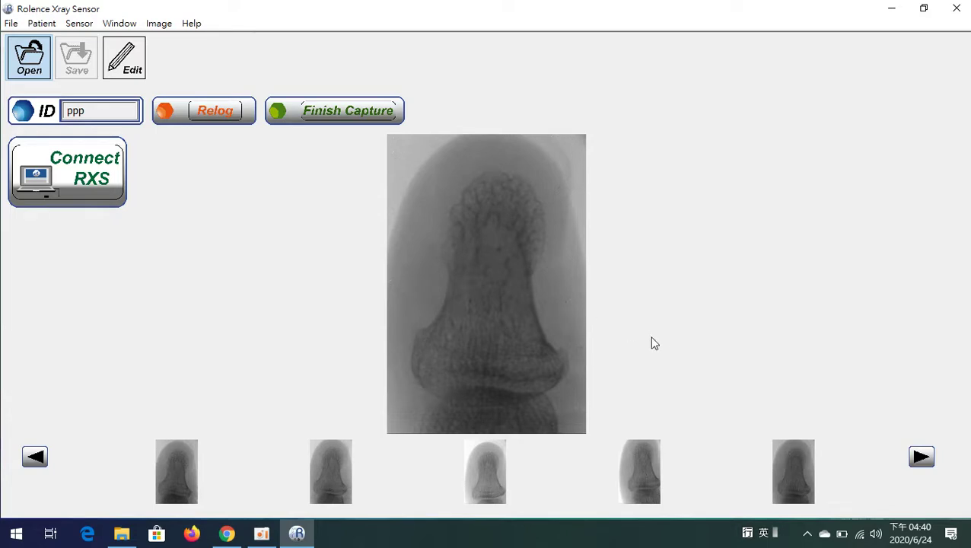
- Enter edit mode and rotate the X-ray until the fingertip points left
left_click(133, 76)
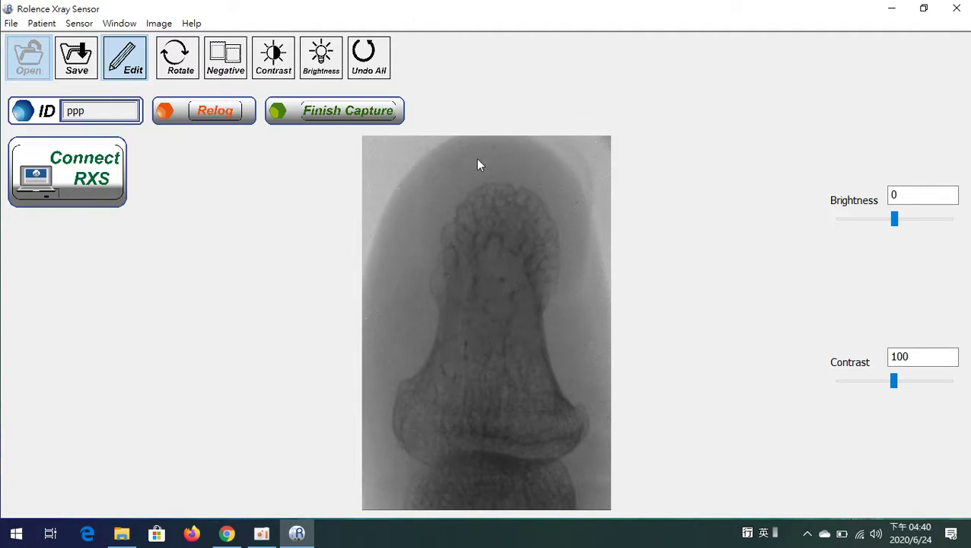
left_click(186, 80)
left_click(186, 79)
left_click(188, 78)
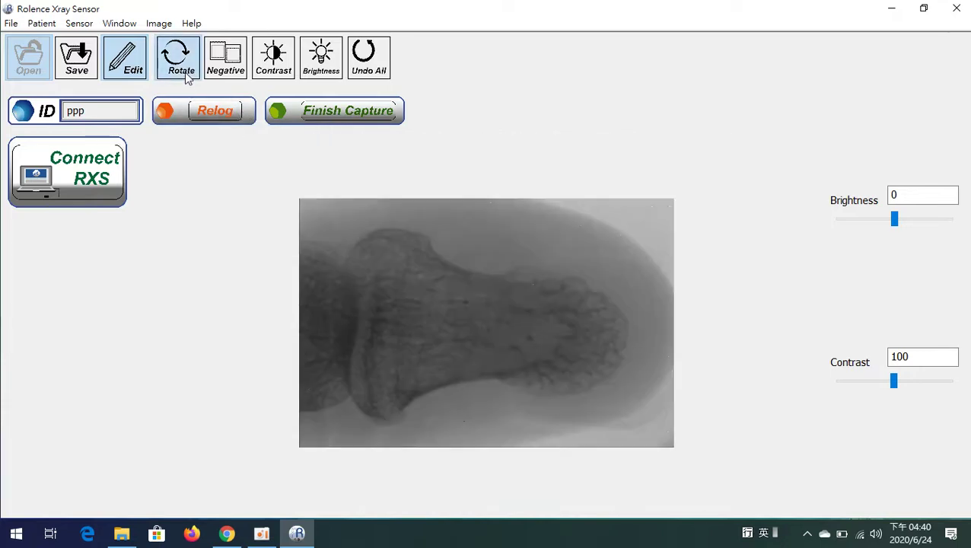
left_click(187, 78)
left_click(187, 79)
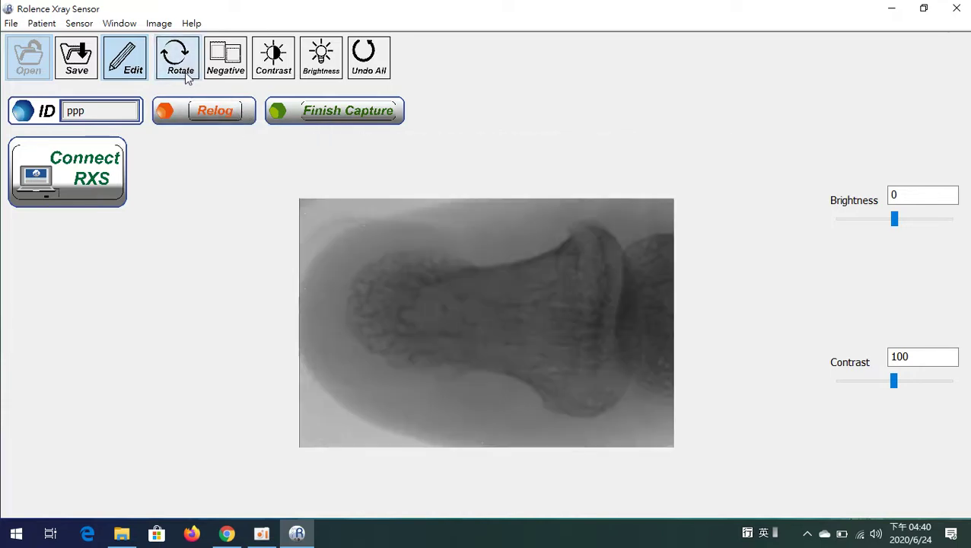
- Toggle the Negative view on and off, leaving the X-ray unchanged
left_click(239, 68)
left_click(239, 69)
left_click(239, 68)
left_click(239, 68)
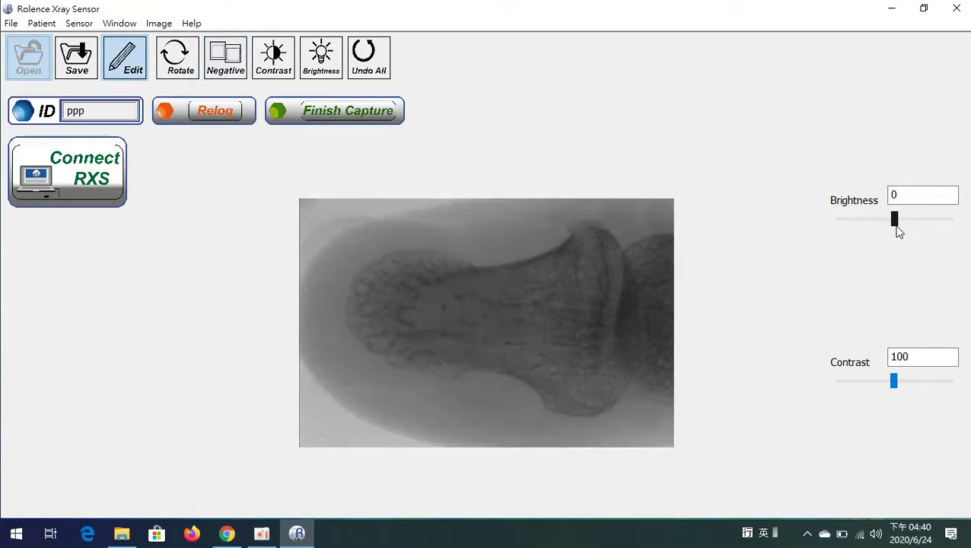
- Set the X-ray's brightness to 58 and contrast to 132
mouse_move(897, 232)
left_mouse_down()
mouse_move(934, 224)
mouse_move(911, 231)
left_mouse_up()
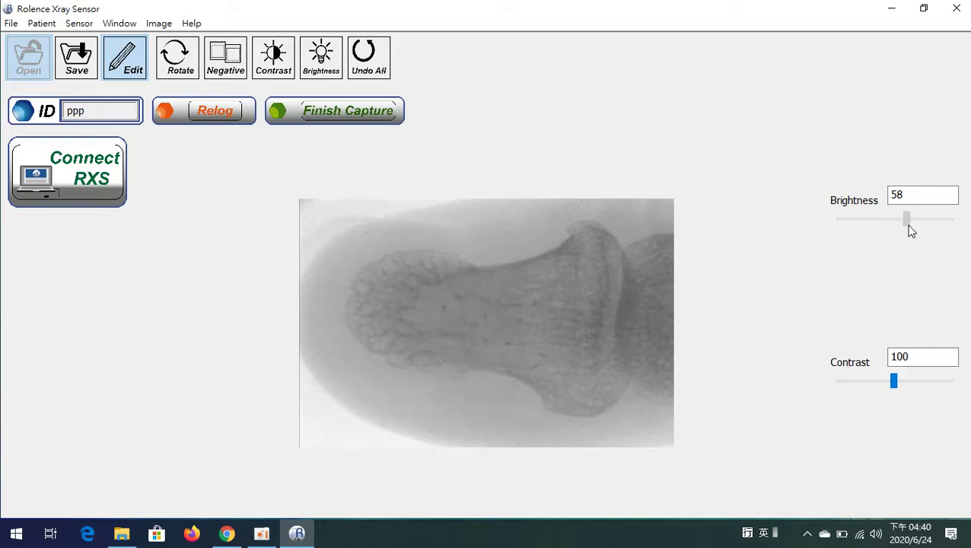
mouse_move(894, 380)
left_mouse_down()
mouse_move(923, 380)
mouse_move(873, 380)
mouse_move(912, 383)
left_mouse_up()
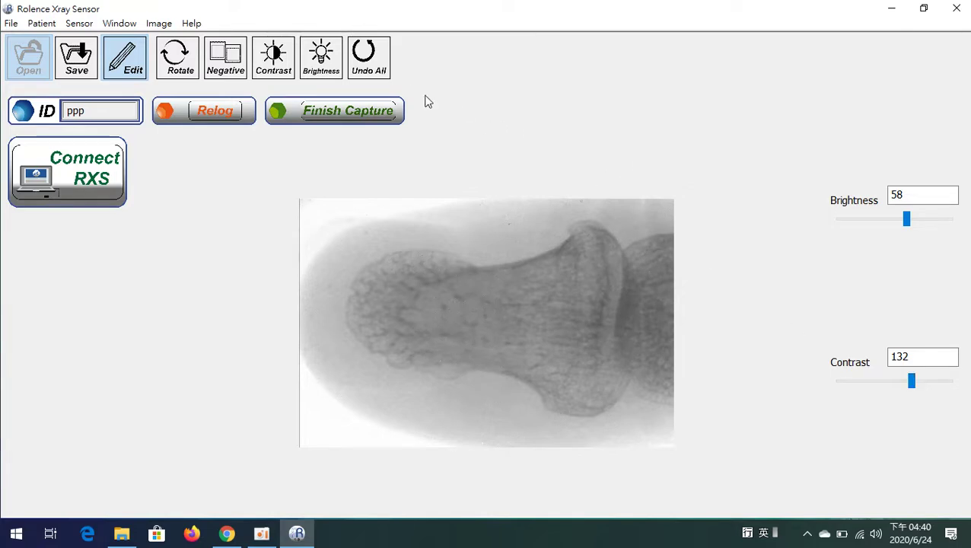
- Undo all edits, restoring upright orientation, brightness 0 and contrast 100
left_click(386, 70)
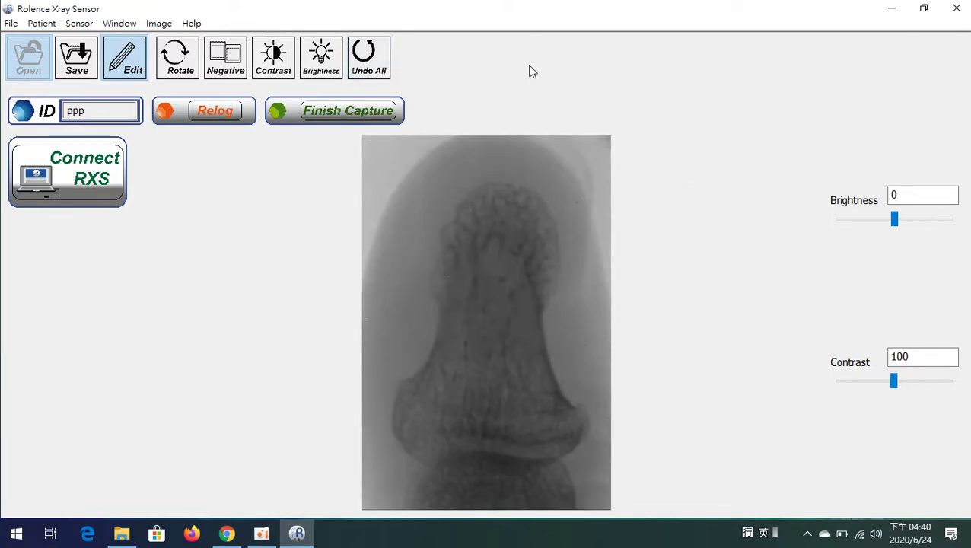